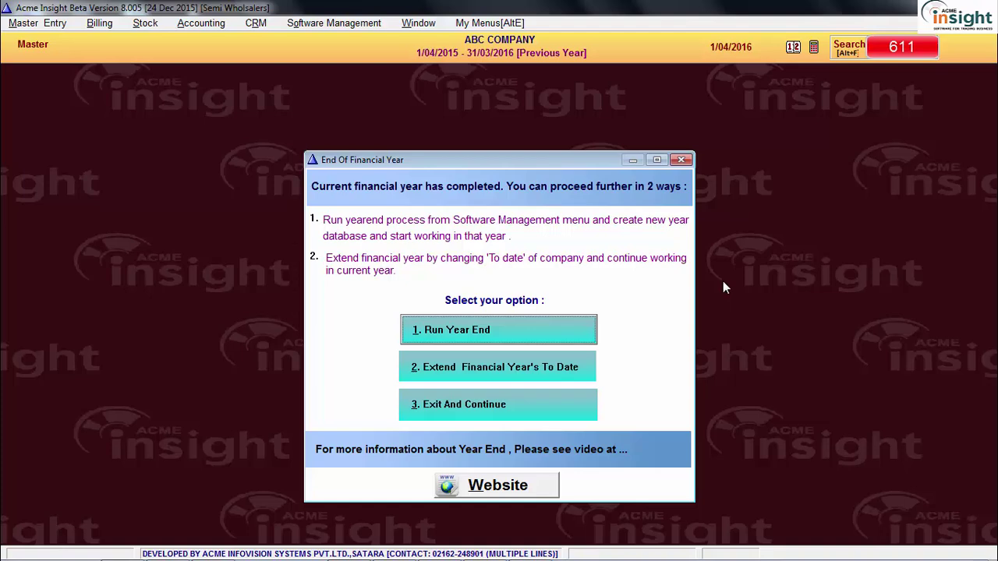
# Start the year-end process, proceed past the Day Begin Process Log, and choose to update stock.
pyautogui.click(559, 328)
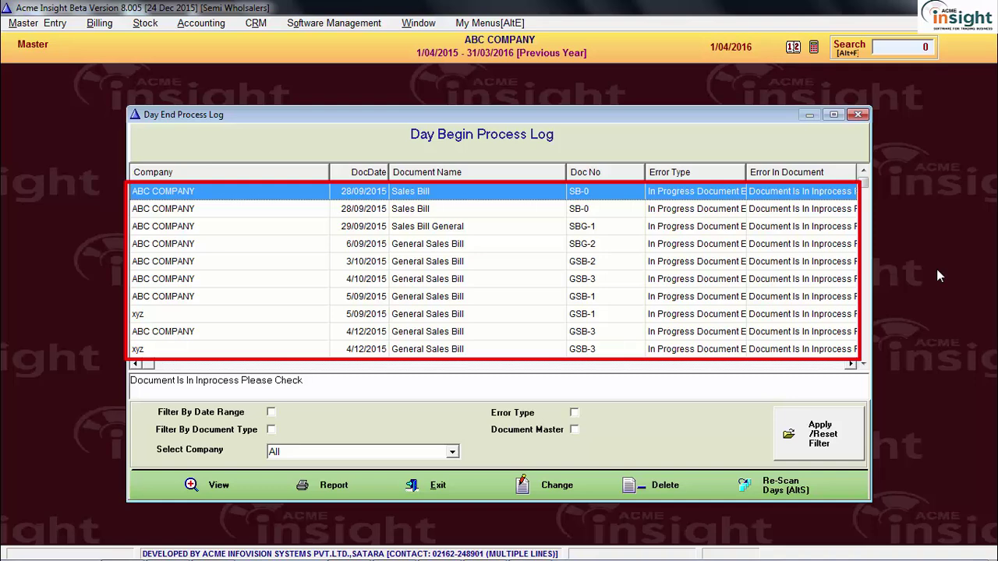
pyautogui.click(862, 117)
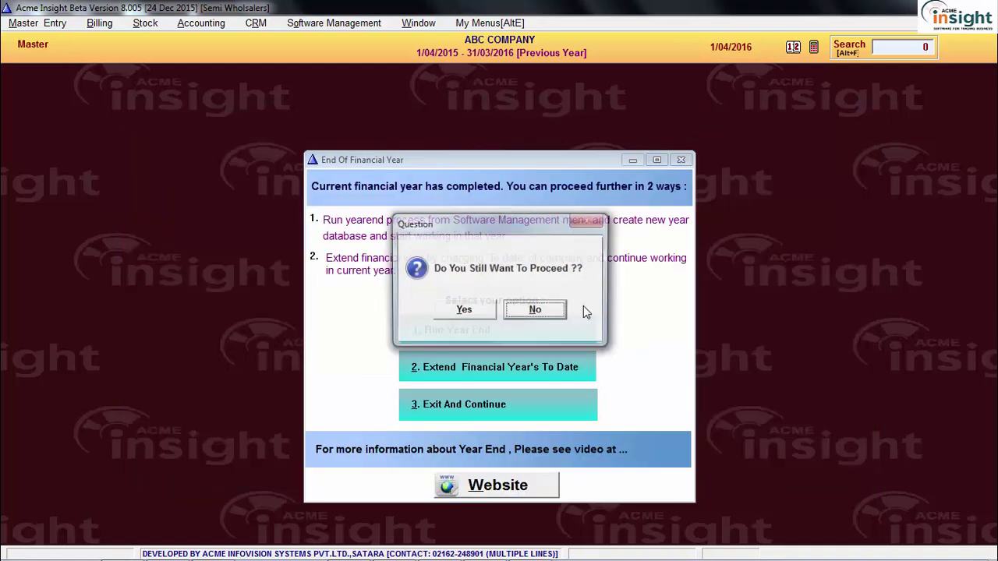
pyautogui.press('Left')
pyautogui.press('Return')
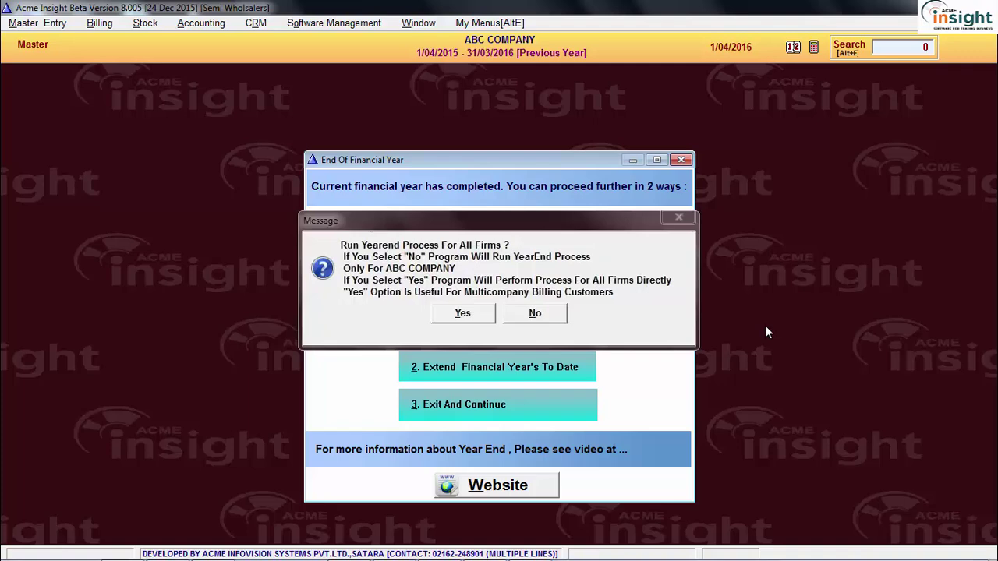
pyautogui.press('Return')
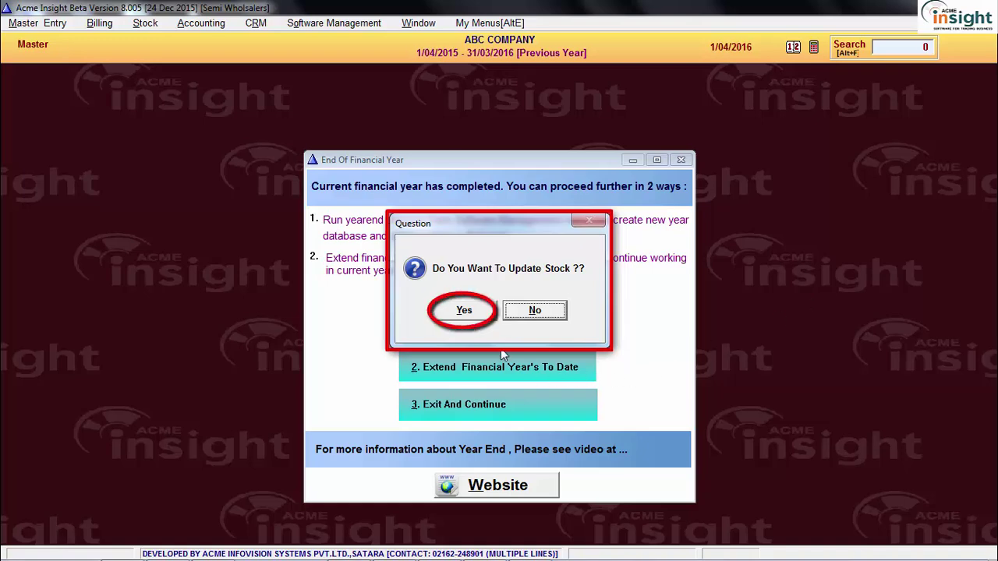
pyautogui.click(478, 313)
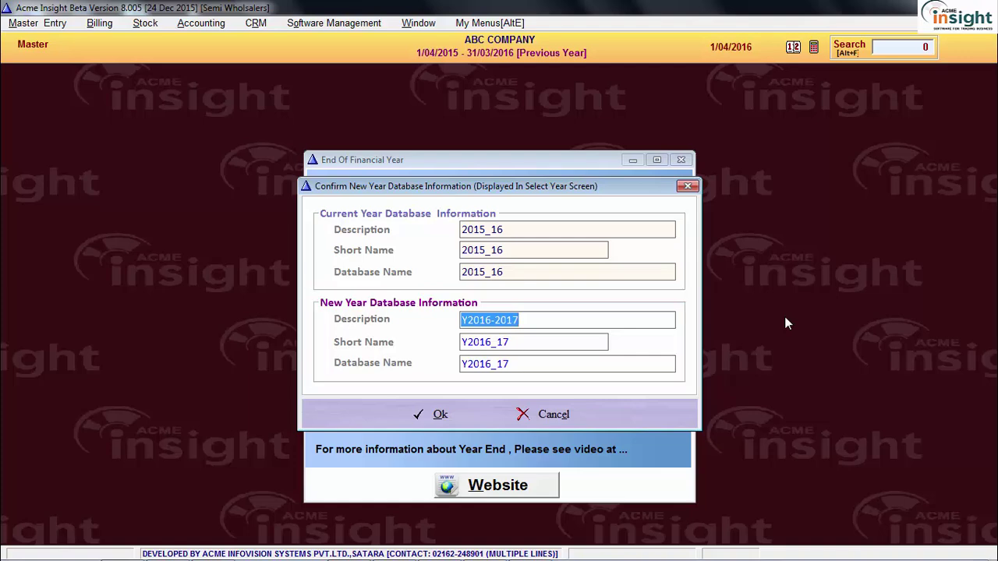
# Create new year database Y2016_17 with firm ABC COMPANY for 1/04/2016 to 31/03/2017 and complete the year-end process.
pyautogui.click(447, 419)
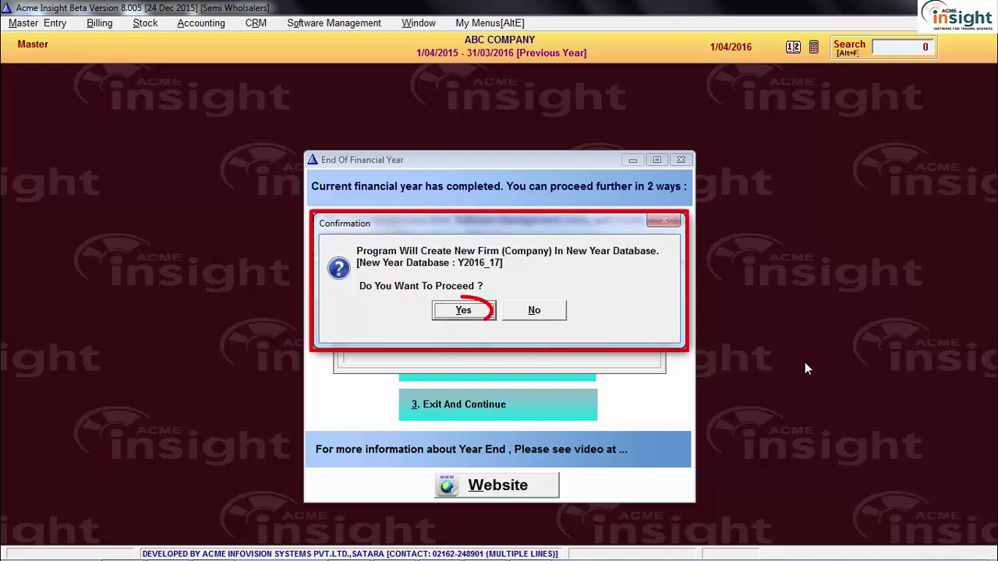
pyautogui.click(483, 311)
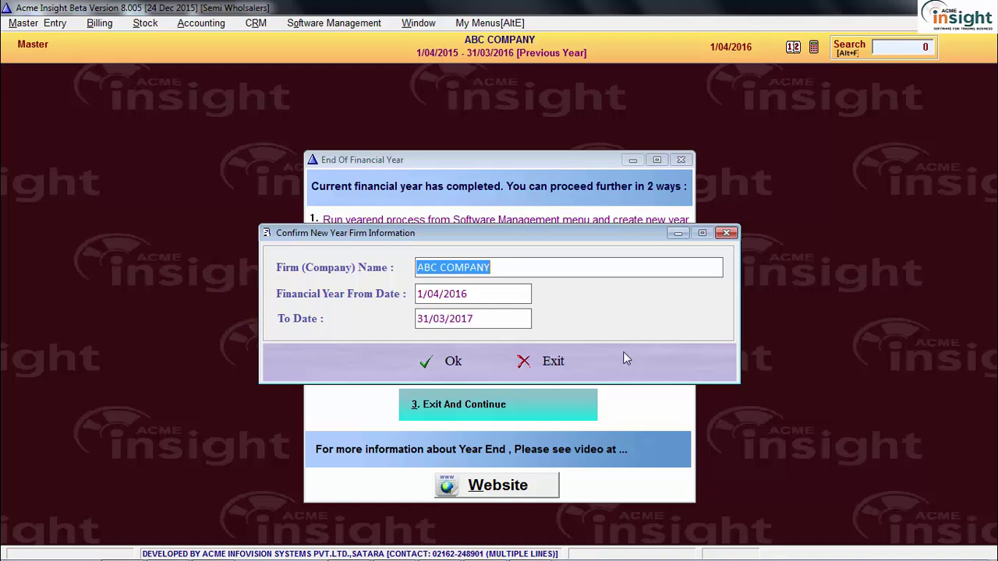
pyautogui.click(446, 361)
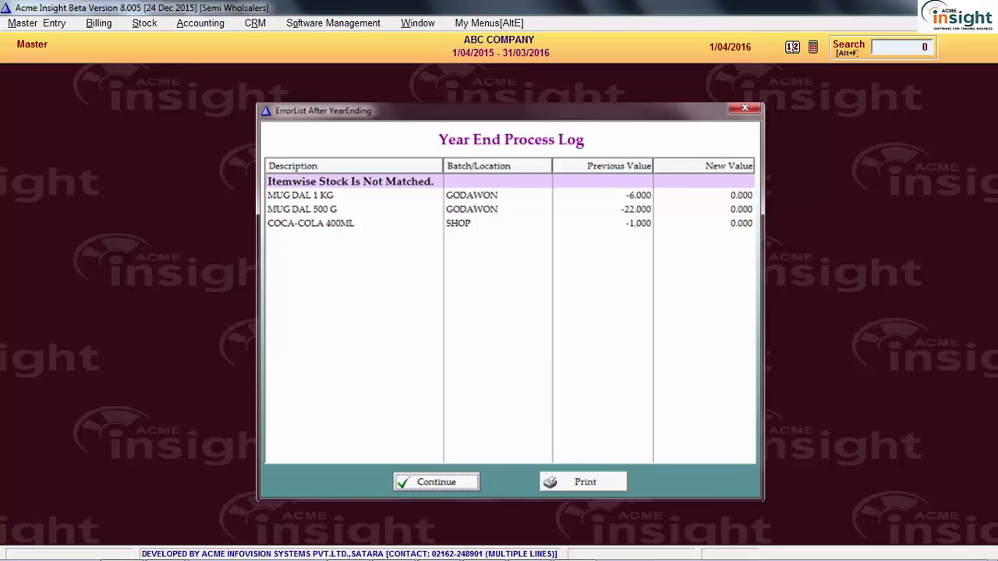
pyautogui.press('Return')
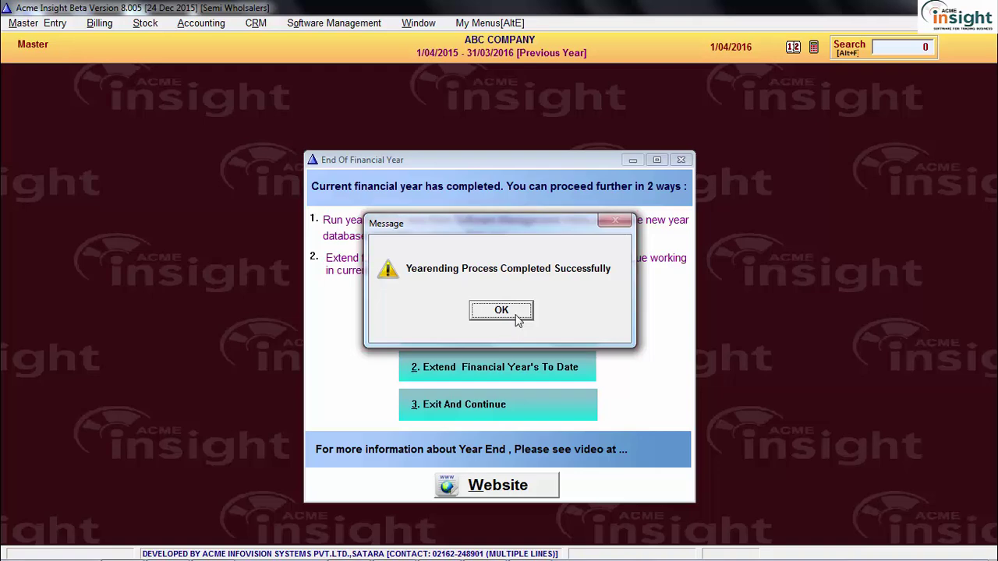
pyautogui.click(518, 318)
pyautogui.click(500, 310)
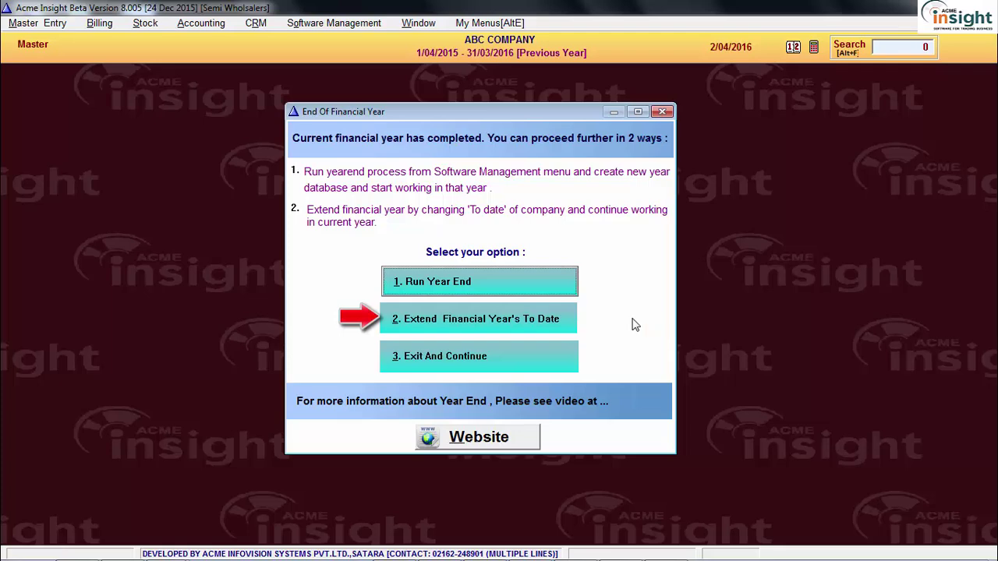
# Extend the financial year of ABC COMPANY by setting its To Date to 10/04/2016.
pyautogui.click(568, 319)
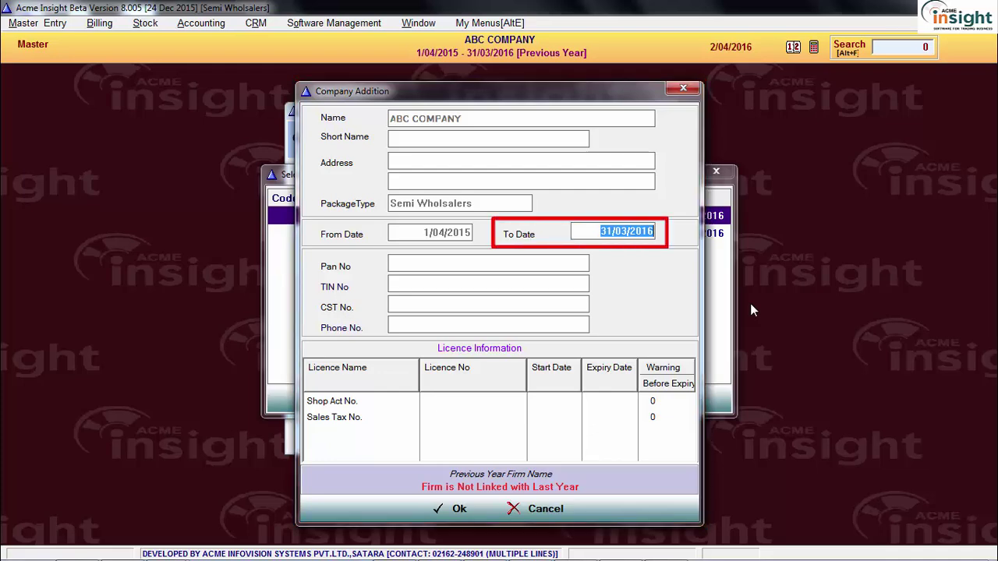
pyautogui.write('00416')
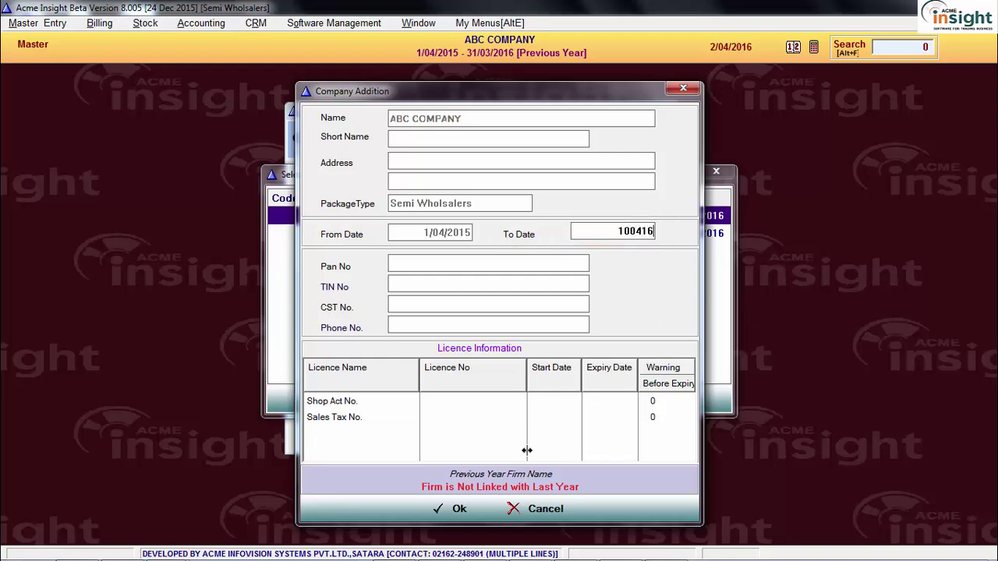
pyautogui.click(462, 510)
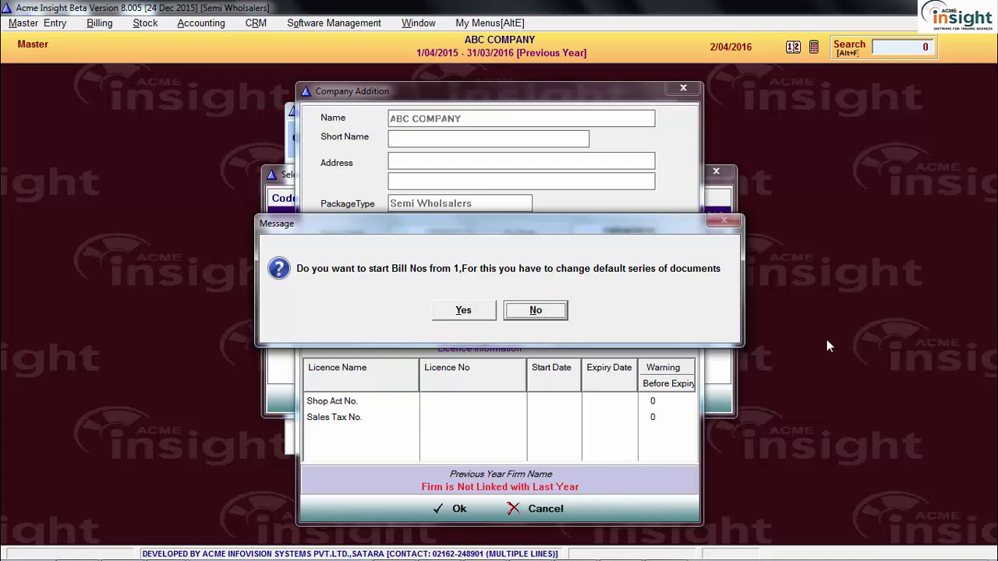
# Choose to restart bill numbers from 1 and set the new series of the Sales Bill document to S.
pyautogui.click(463, 311)
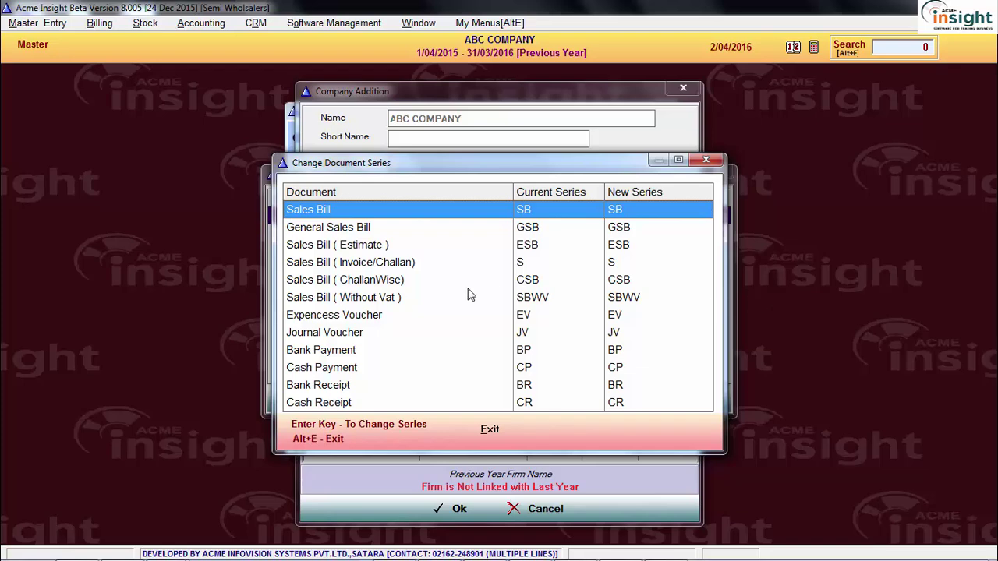
pyautogui.click(452, 285)
pyautogui.click(411, 369)
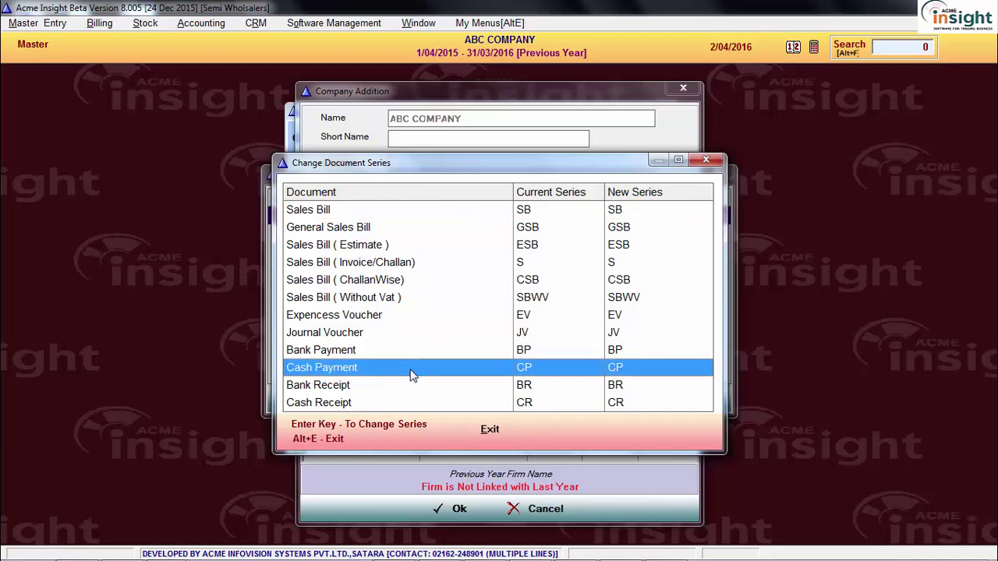
pyautogui.click(430, 268)
pyautogui.click(452, 215)
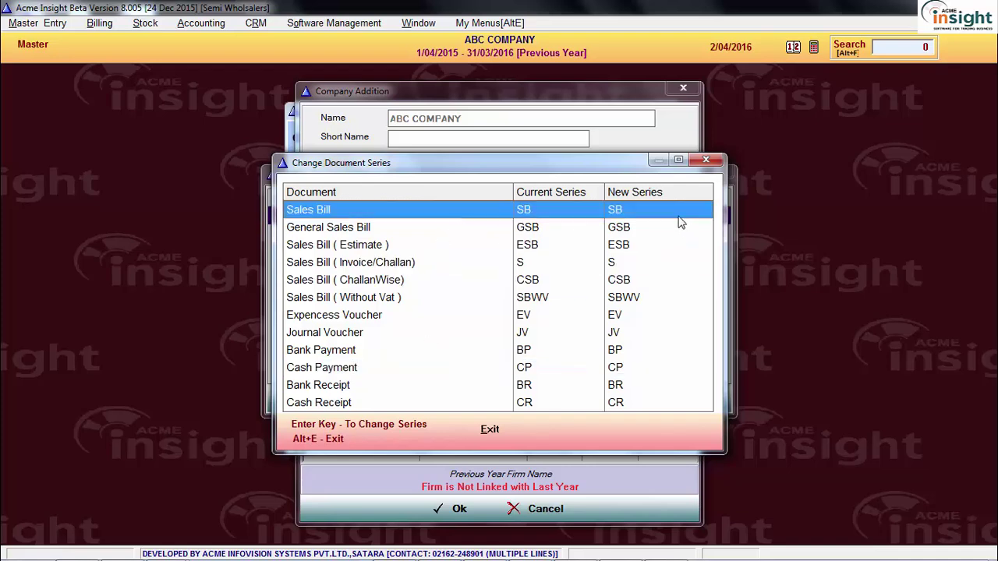
pyautogui.click(679, 217)
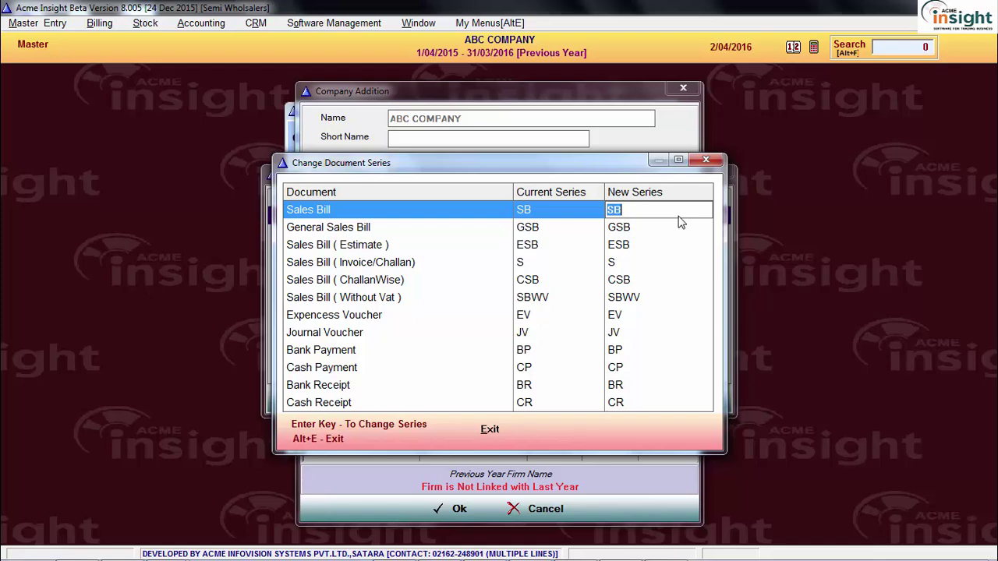
pyautogui.write('S')
pyautogui.press('Return')
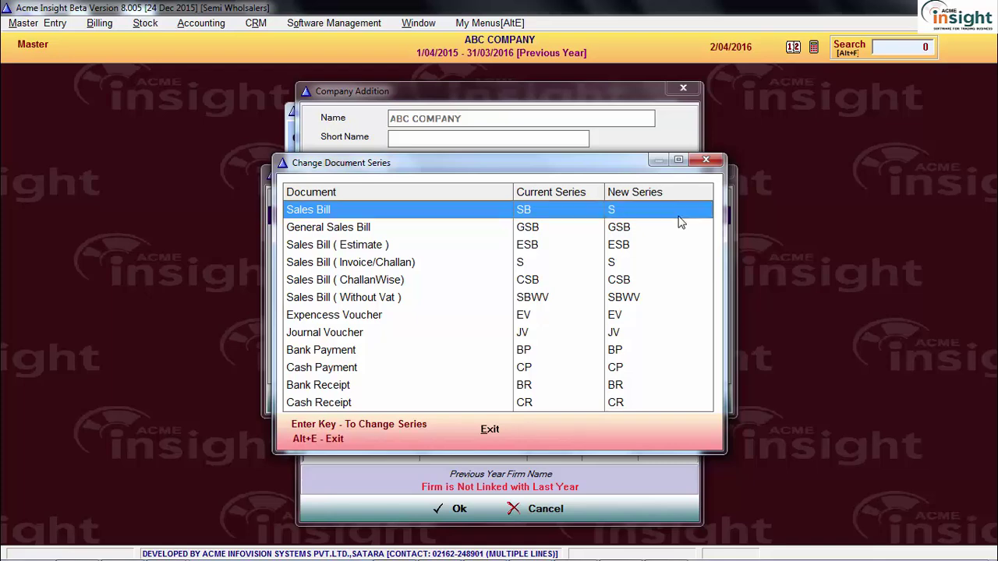
pyautogui.click(490, 430)
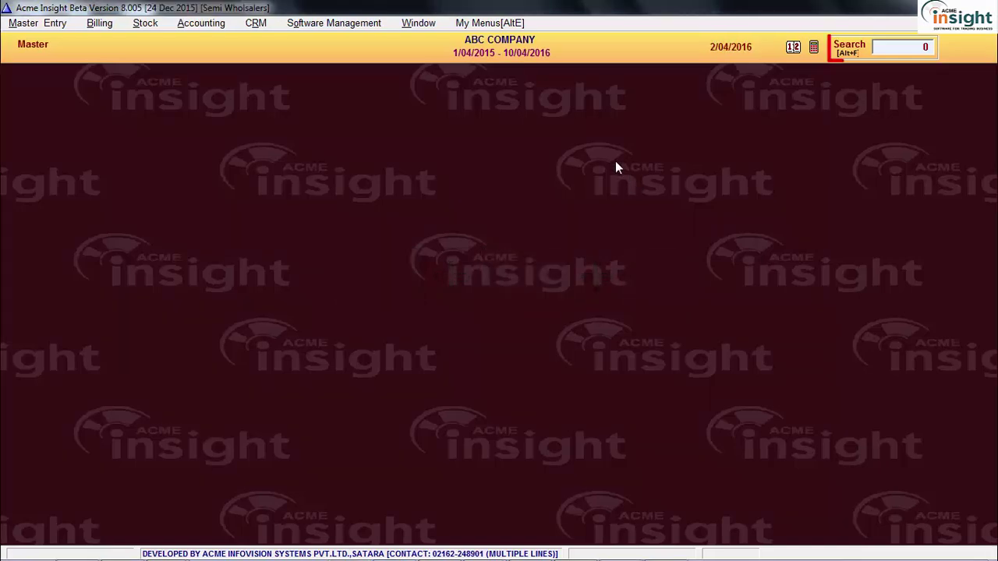
# Open the company list with search code 36 and change ABC COMPANY's To Date to 30/04/2016.
pyautogui.click(910, 47)
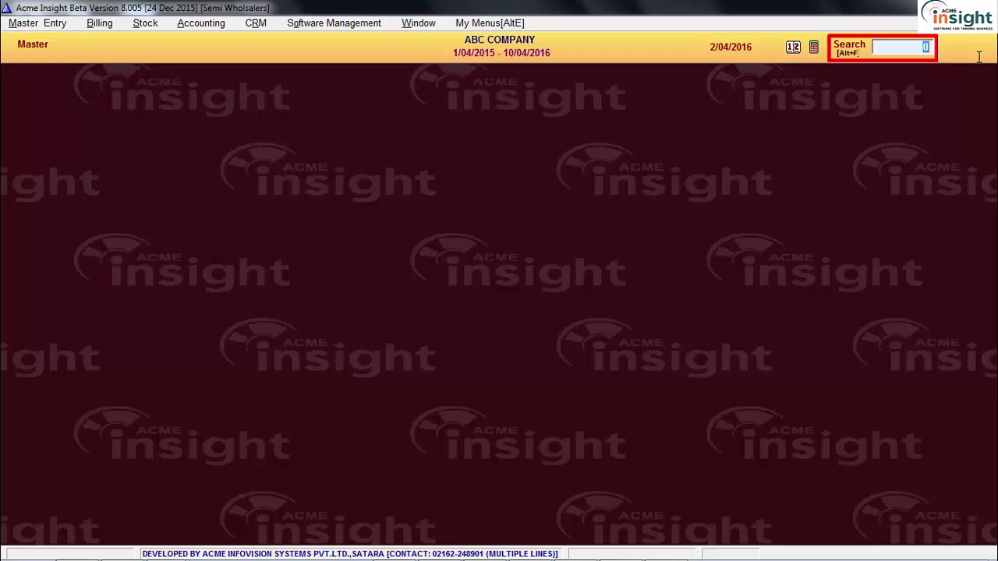
pyautogui.write('36')
pyautogui.press('Return')
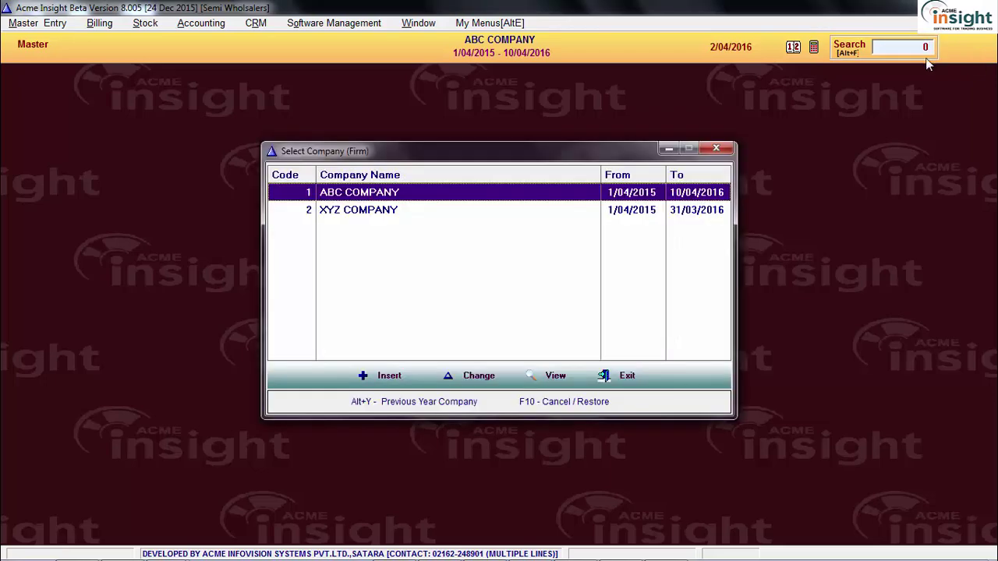
pyautogui.click(492, 370)
pyautogui.click(600, 209)
pyautogui.write('30')
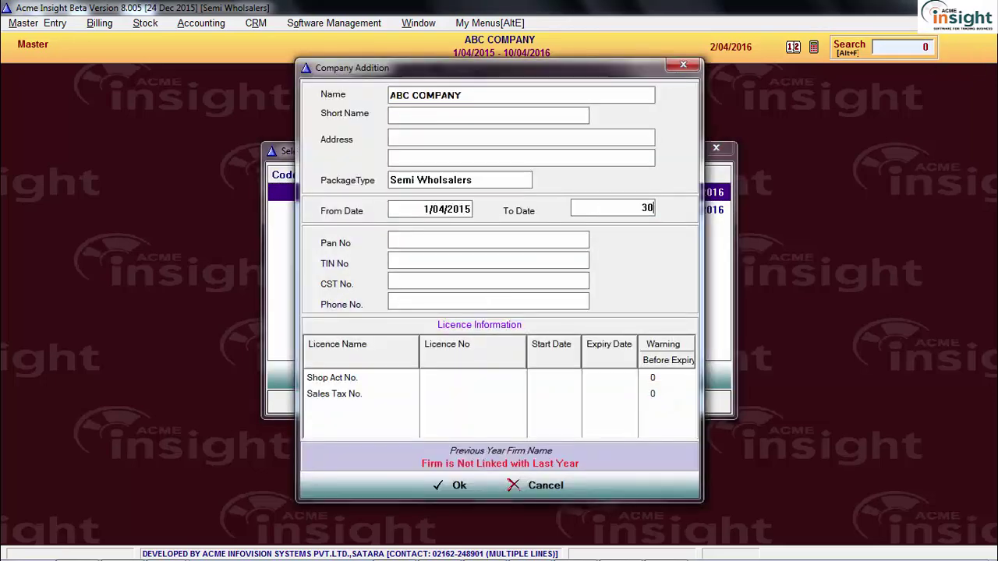
pyautogui.write('/04/2016')
pyautogui.click(457, 484)
pyautogui.click(514, 319)
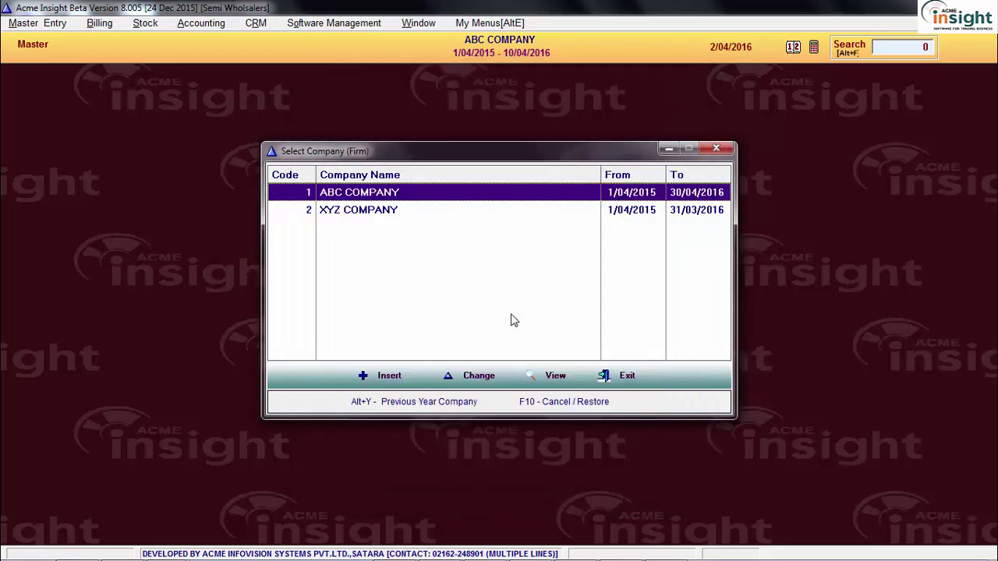
pyautogui.click(627, 376)
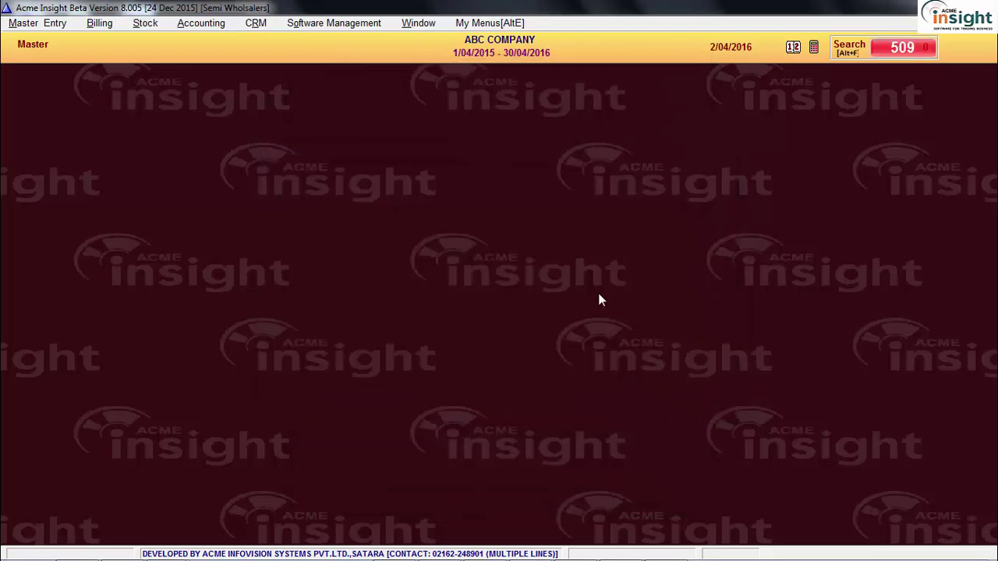
# View the default series of the documents in the document master, opened with search code 509.
pyautogui.press('Return')
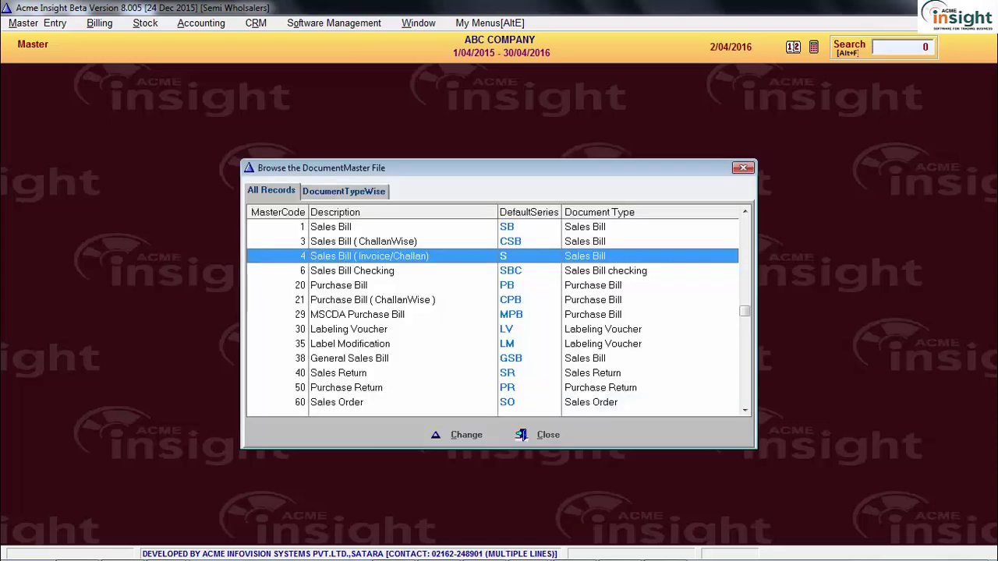
pyautogui.press('Escape')
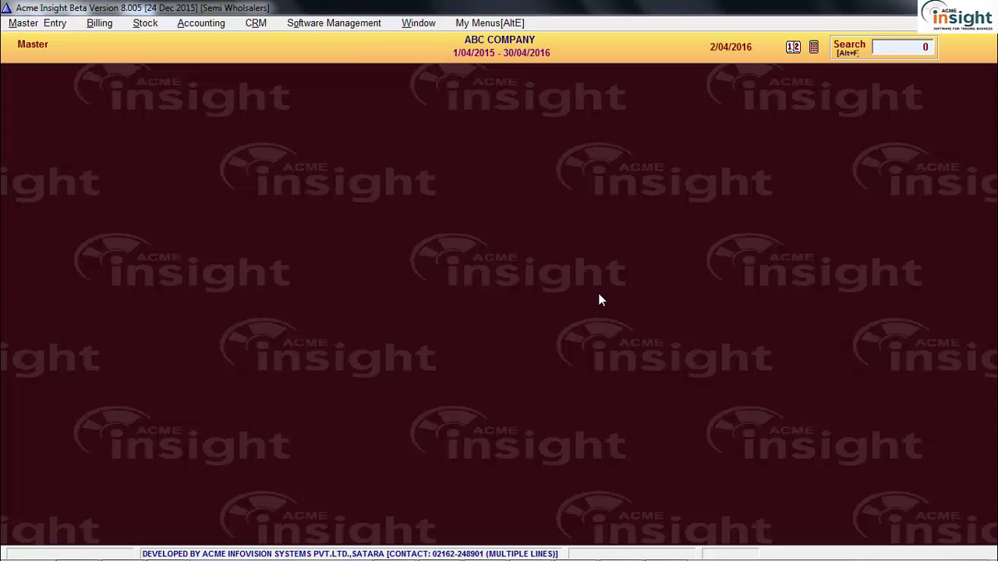